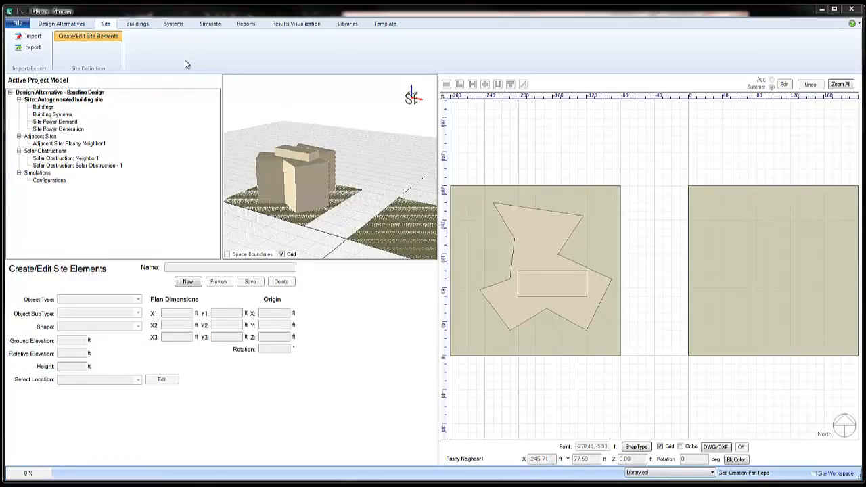
Step: Create a new 5-floor building on the site with an L-shape footprint
left_click(137, 23)
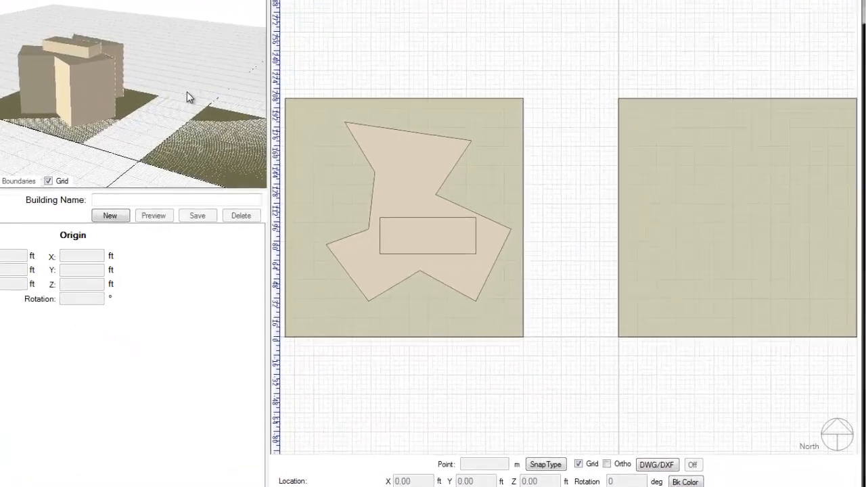
left_click_drag(282, 120, 245, 132)
left_click_drag(76, 62, 75, 46)
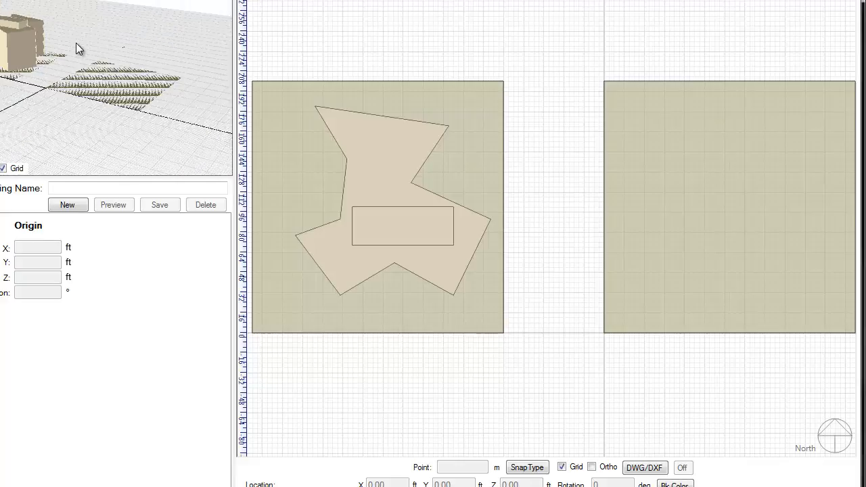
scroll(76, 46, "up", 1)
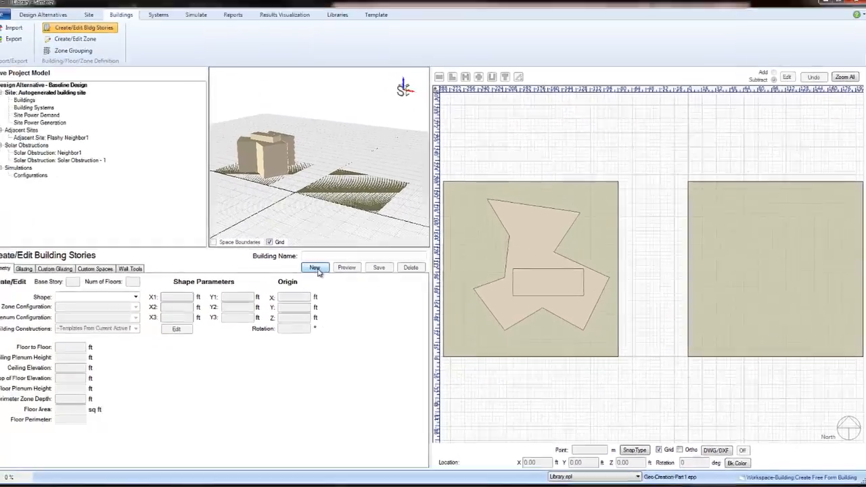
left_click(71, 208)
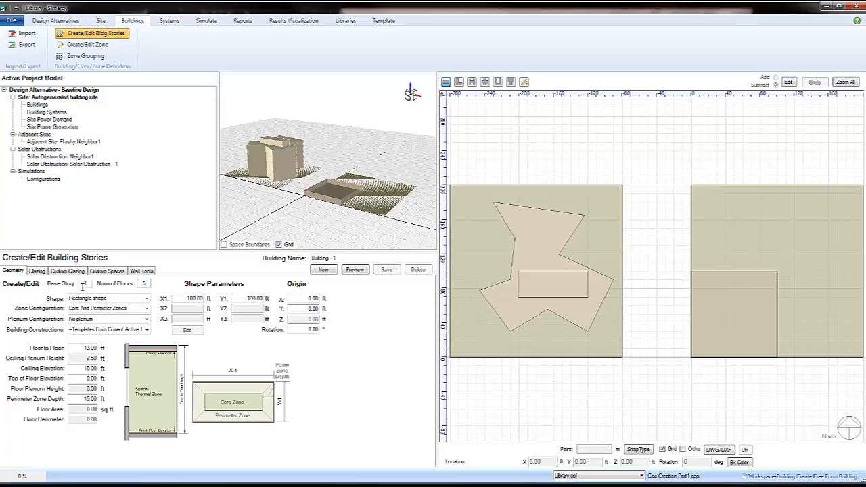
left_click(147, 299)
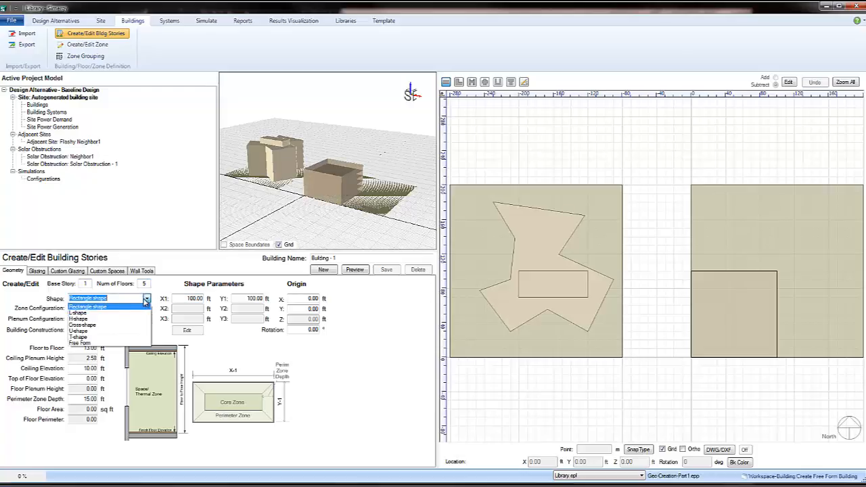
left_click(118, 317)
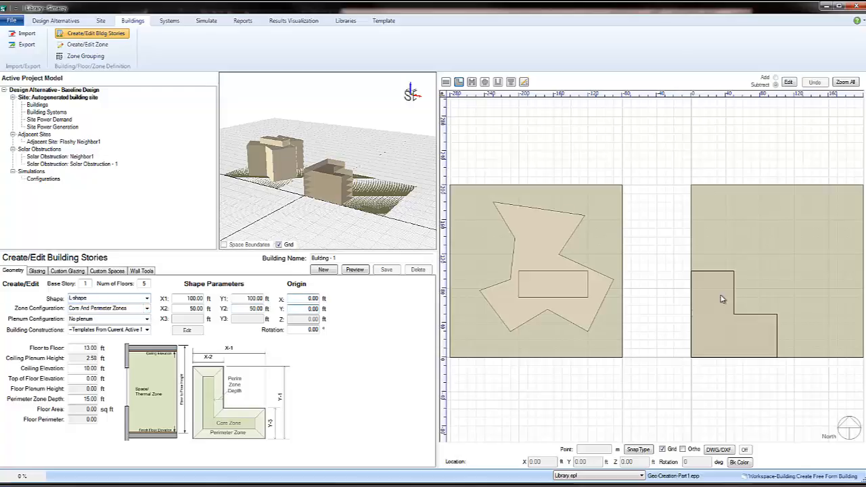
Step: Set the L-shaped building's origin to X 20 ft and Y 20 ft
left_click(304, 298)
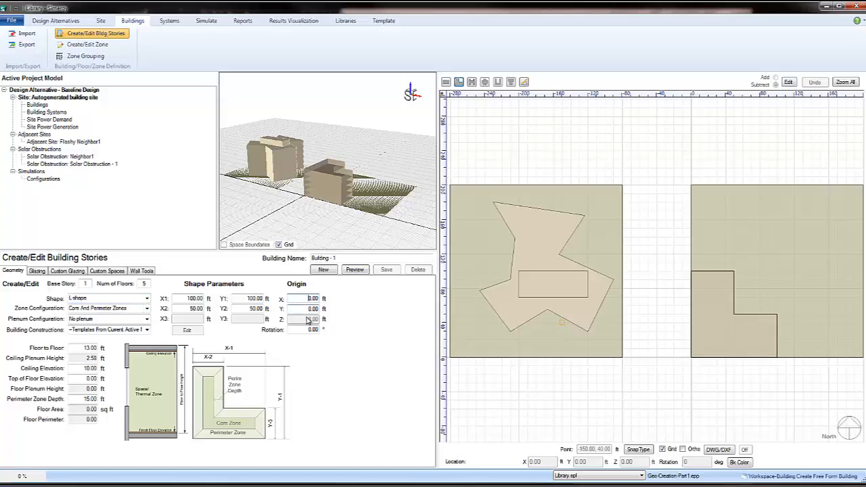
type("2")
left_click(307, 308)
type("2")
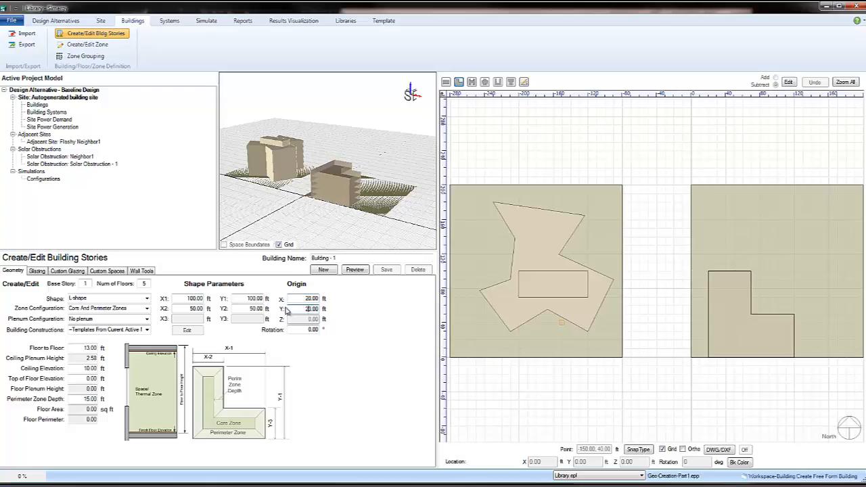
Step: Set the L-shape's parameters Y1 to 150 ft and Y2 to 60 ft
left_click(246, 298)
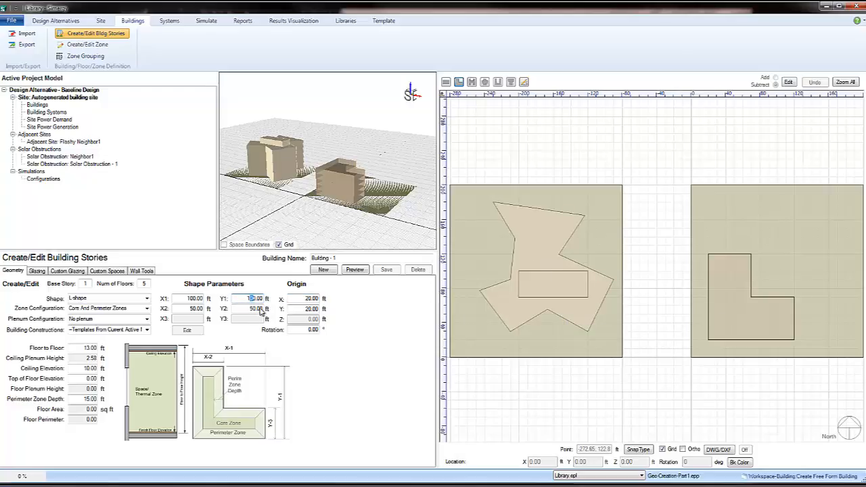
type("15")
left_click(252, 308)
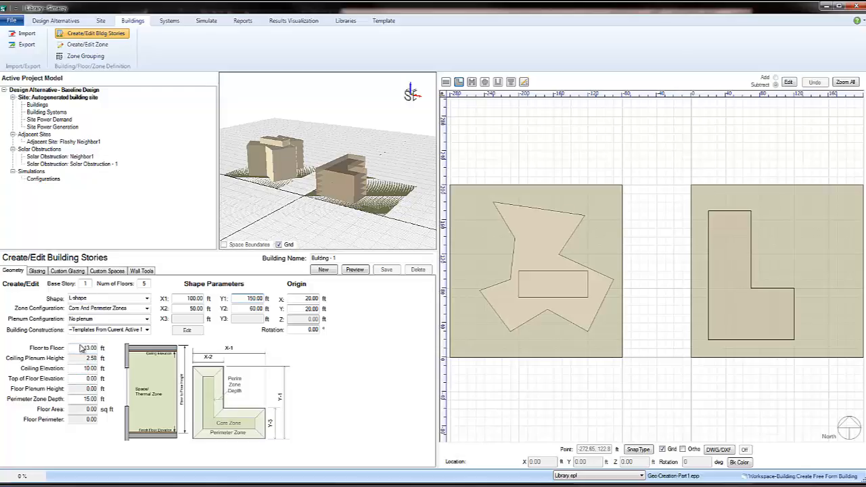
Step: Try the Above ceiling plenum configuration, look at the ceiling plenum height, and return to No plenum
left_click(146, 320)
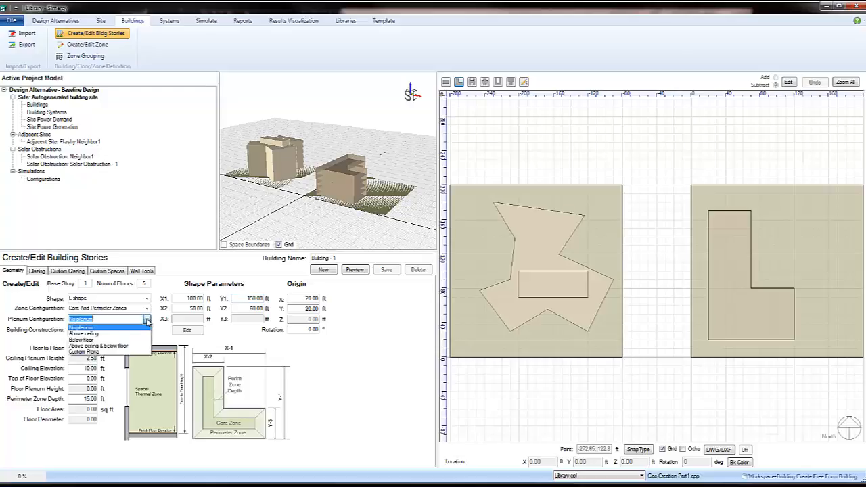
left_click(141, 334)
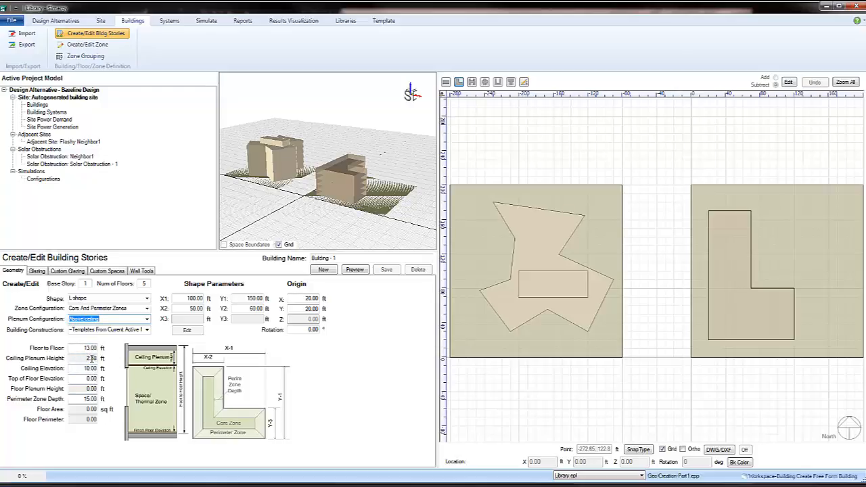
double_click(91, 357)
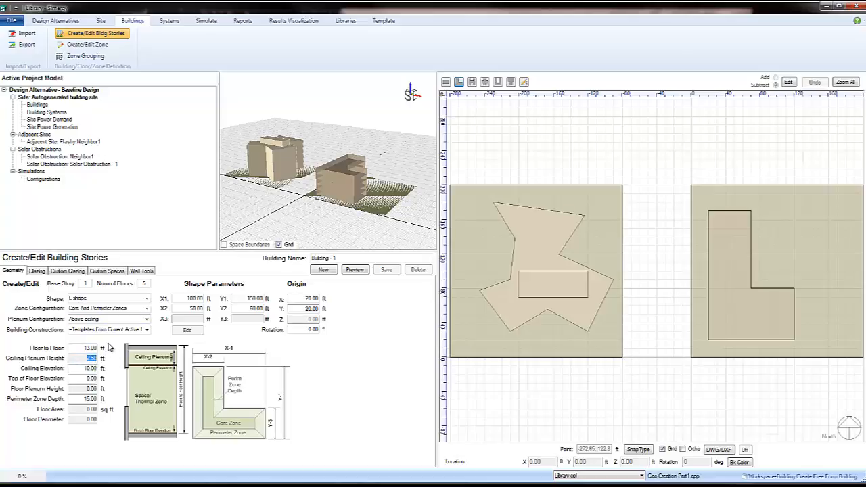
left_click(143, 320)
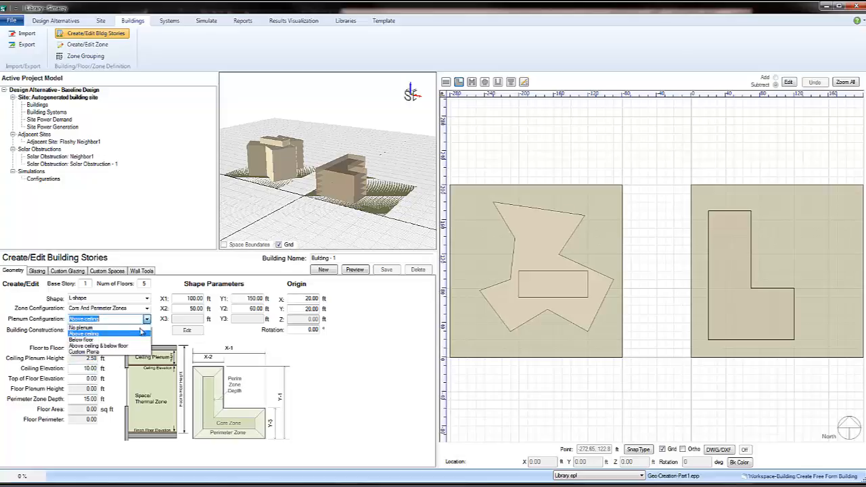
left_click(139, 328)
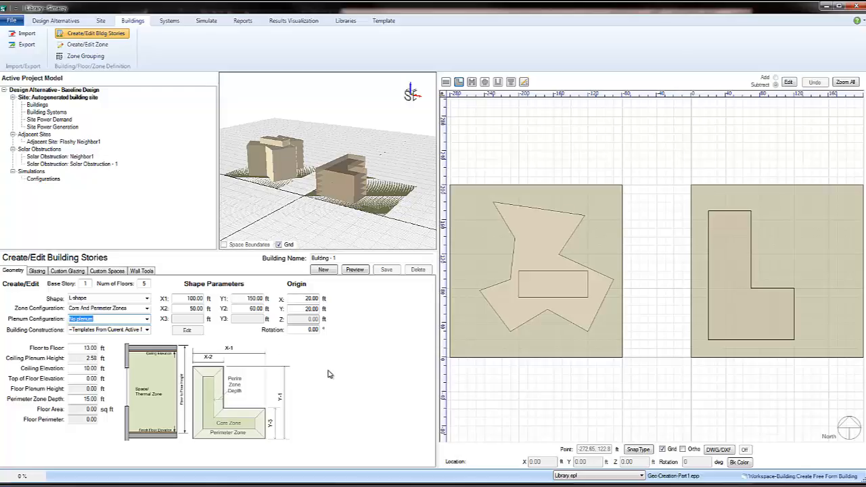
Step: Generate a preview of the L-shaped building and inspect it in the 3D view
left_click(363, 272)
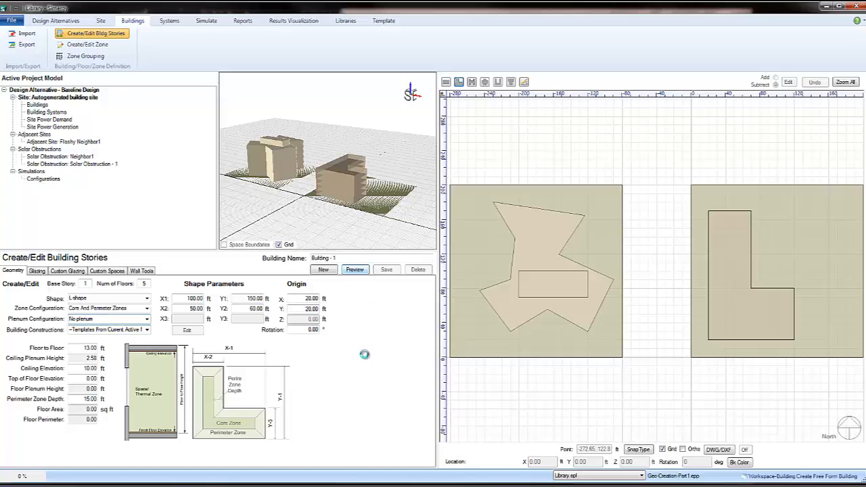
scroll(389, 192, "up", 3)
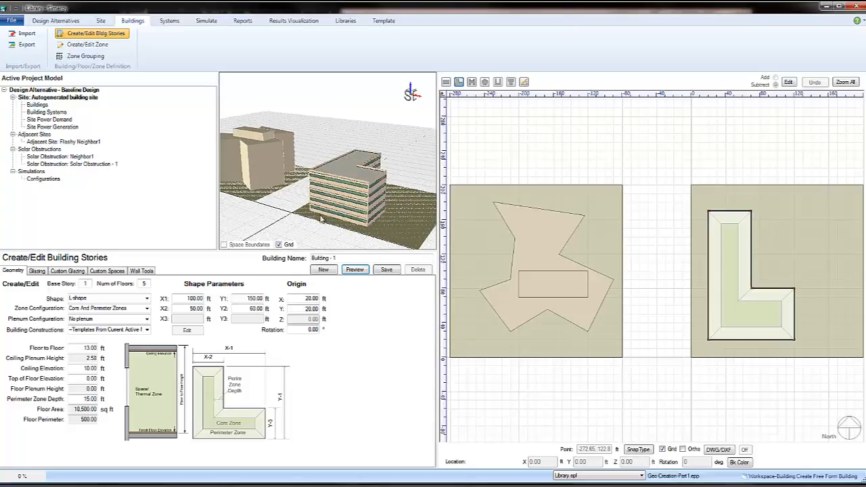
mouse_move(319, 209)
left_mouse_down()
mouse_move(300, 216)
mouse_move(322, 212)
left_mouse_up()
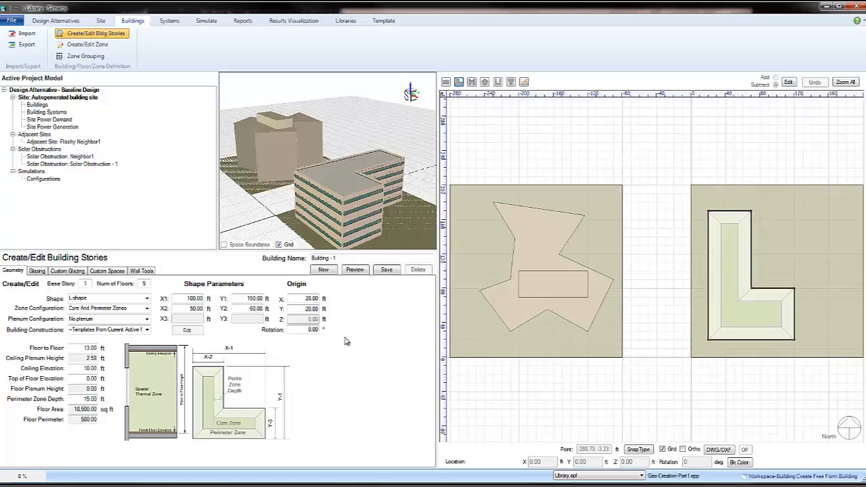
double_click(306, 330)
Step: Use a one-window array and give the south glazing a 40% window-to-wall ratio, 5 ft width, 2 ft minimum gap and continuous shading above
left_click(37, 270)
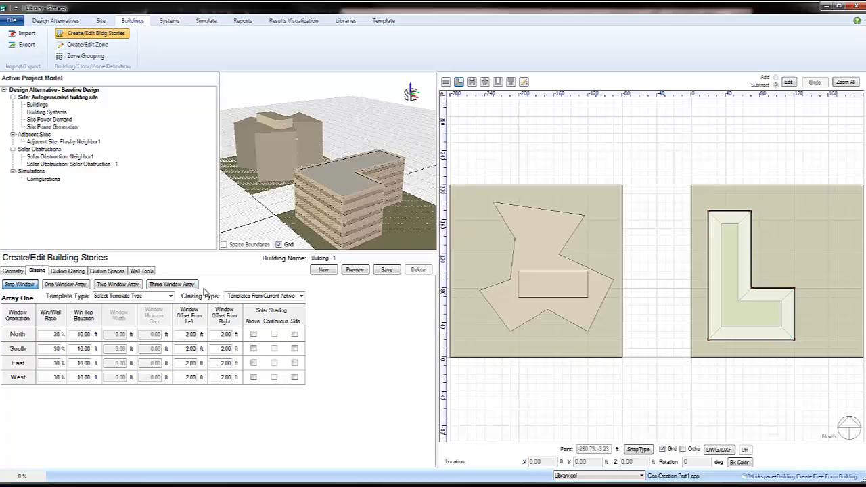
left_click(60, 284)
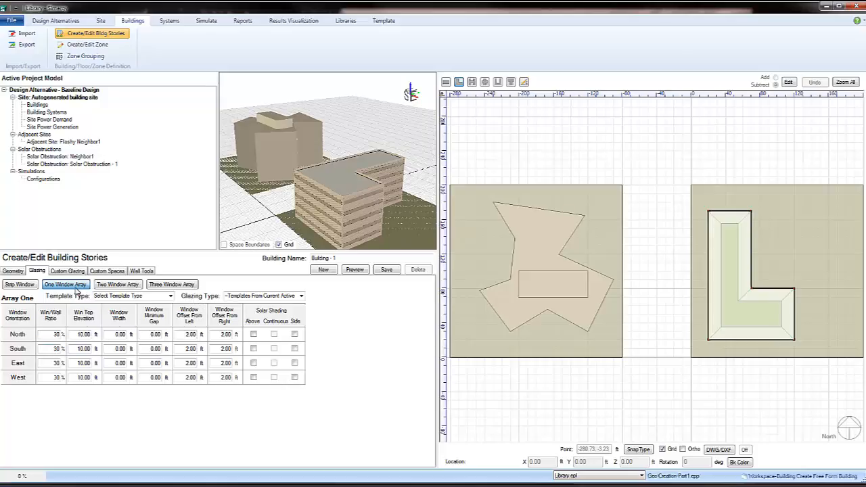
left_click(61, 349)
type("40")
type("5")
type("2")
left_click(254, 349)
left_click(274, 349)
Step: Give the east windows a 10 ft width, a 2 ft minimum gap and side solar shading
left_click(57, 363)
left_click(117, 364)
type("10")
left_click(154, 363)
type("2")
left_click(295, 364)
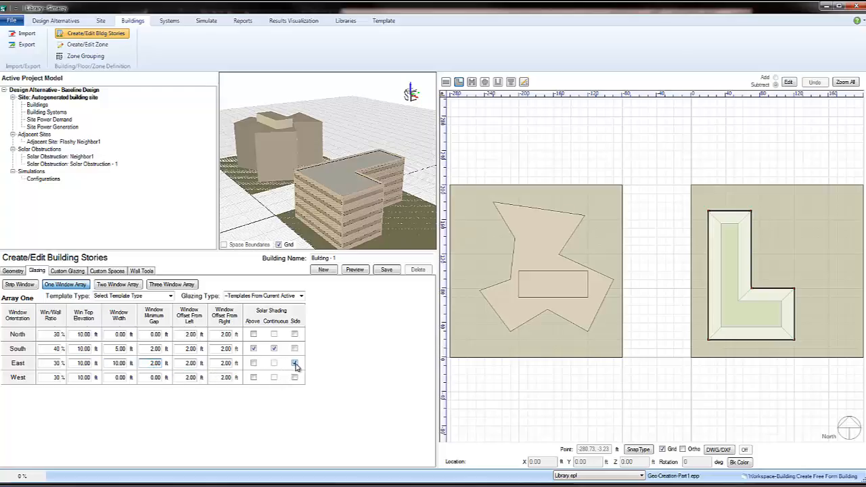
Step: Preview the building with its new windows and shading, and save it to the project
left_click(355, 270)
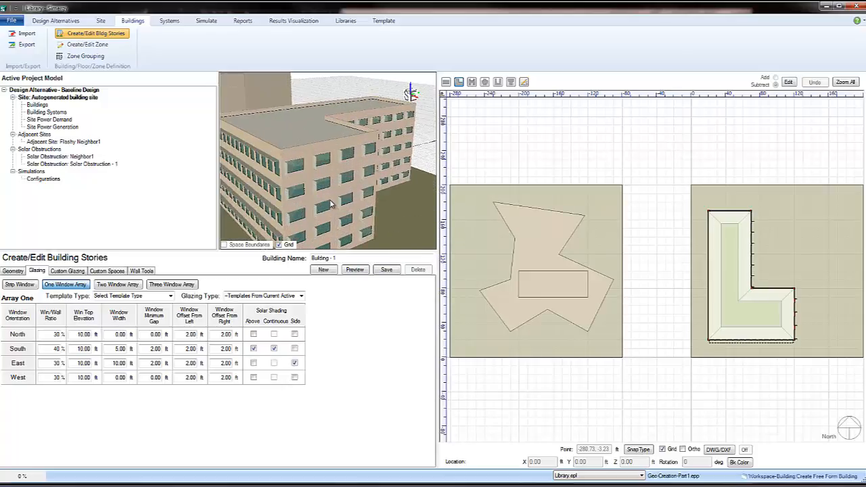
scroll(332, 204, "down", 3)
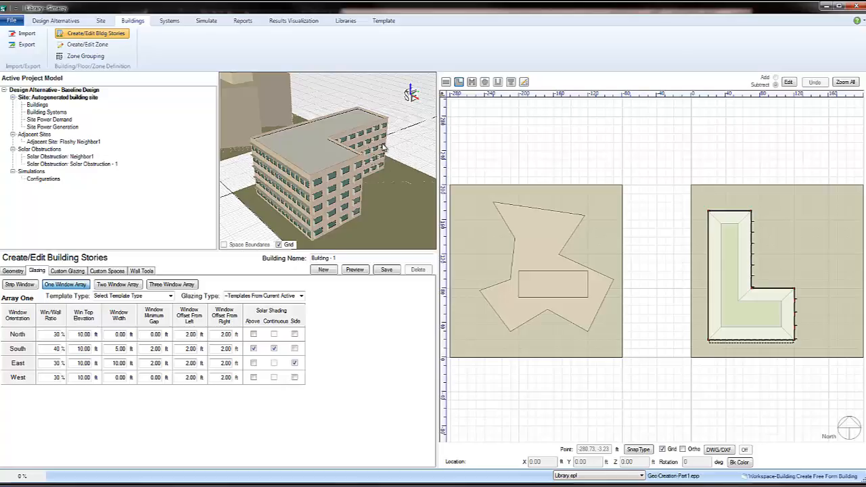
left_click(386, 269)
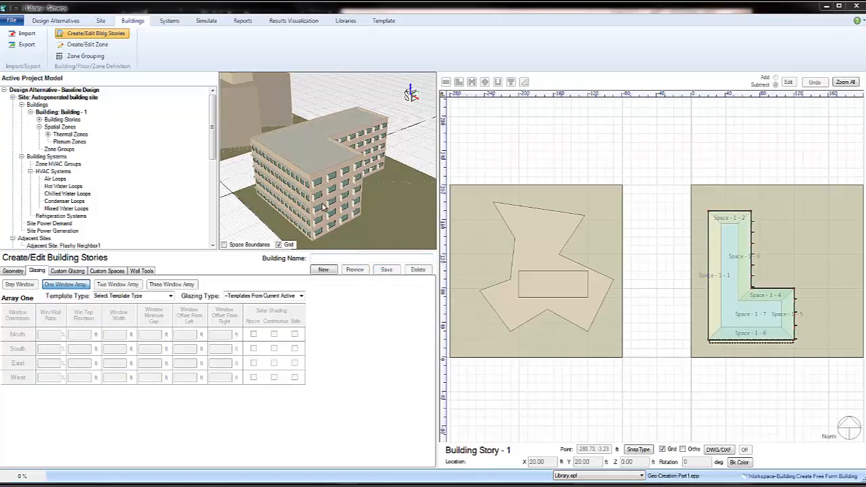
Step: Start a new rectangular story block with the One Zone Per Floor zone configuration
left_click(13, 270)
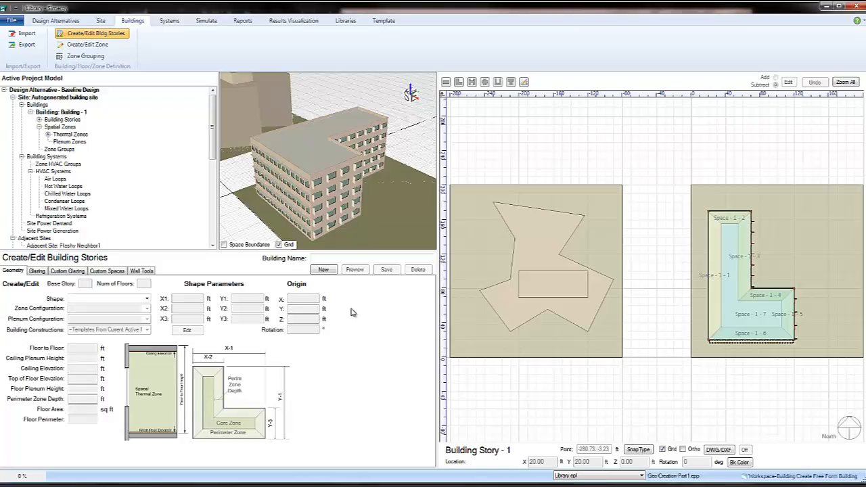
left_click(323, 270)
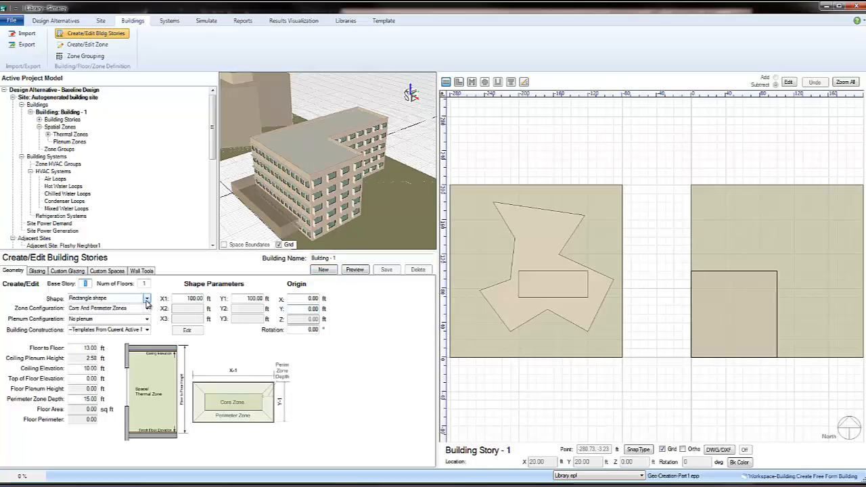
left_click(147, 308)
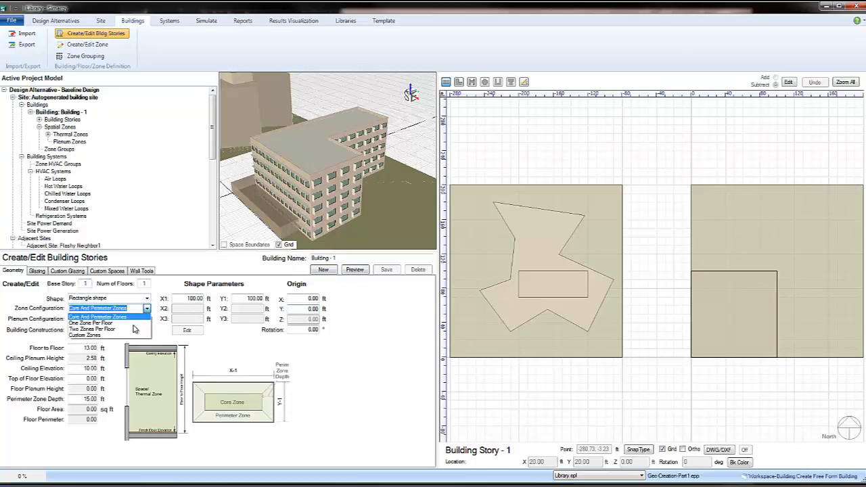
left_click(129, 323)
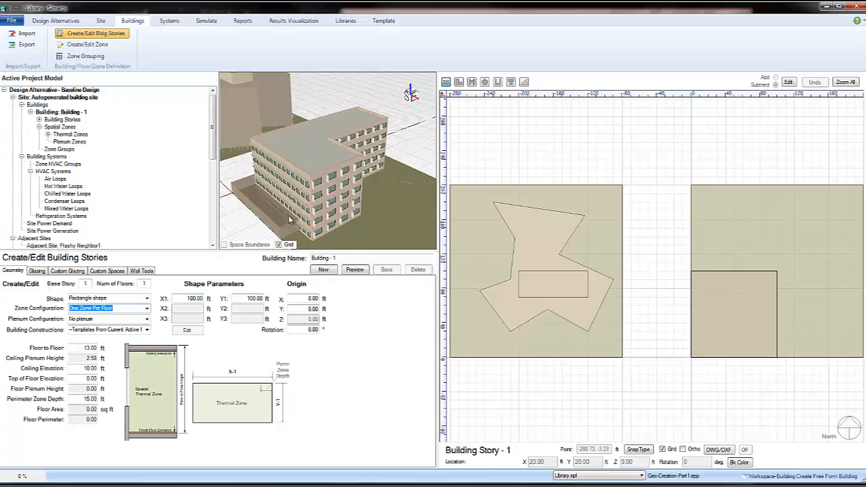
Step: Set the rectangular block's base story to 6 and its floor-to-floor height to 15 ft
double_click(86, 283)
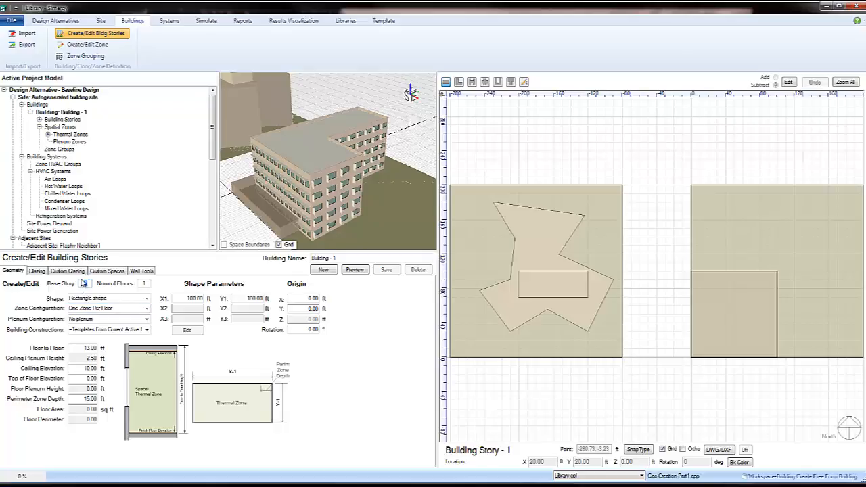
type("5")
left_click(146, 284)
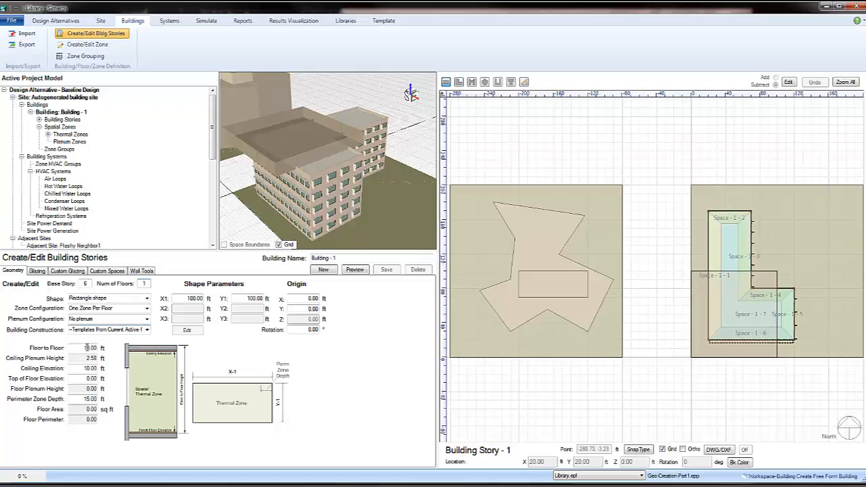
left_click_drag(88, 348, 91, 349)
type("5")
Step: Place the rectangular block at origin X 30 ft, Y 40 ft and size it X1 30 ft by Y1 120 ft
left_click(297, 309)
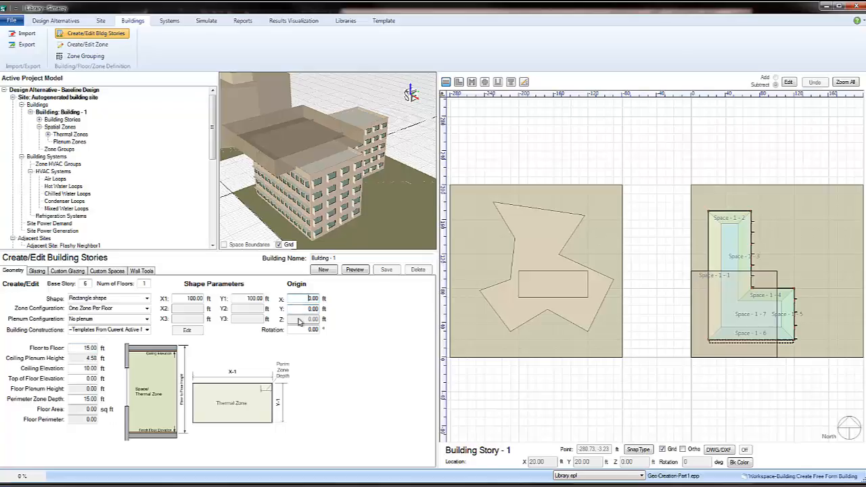
key("BackSpace")
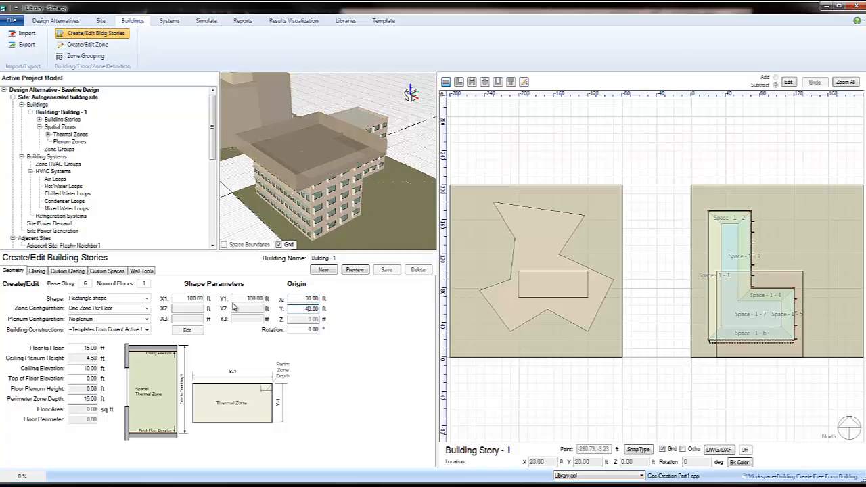
left_click_drag(194, 298, 186, 298)
type("3")
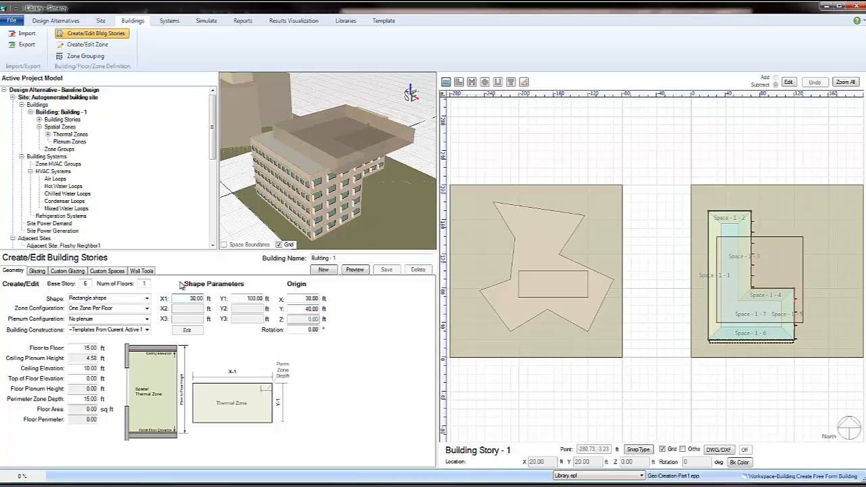
left_click(253, 298)
left_click_drag(255, 299, 249, 298)
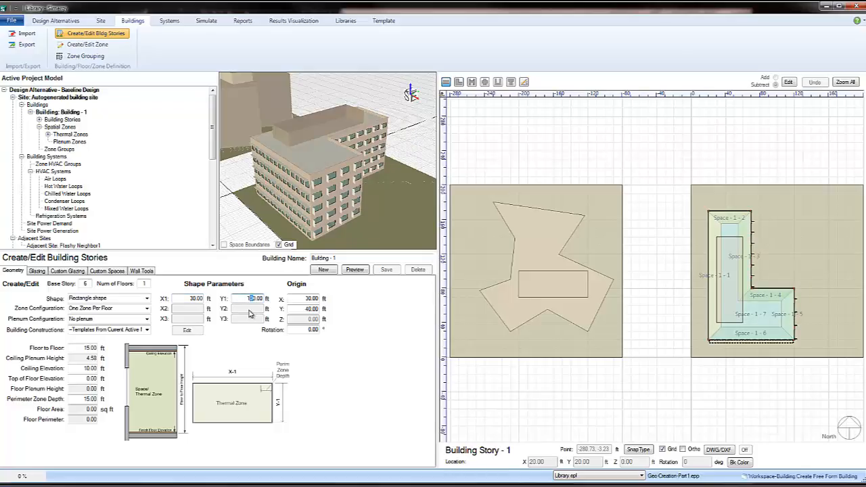
type("12")
key("Tab")
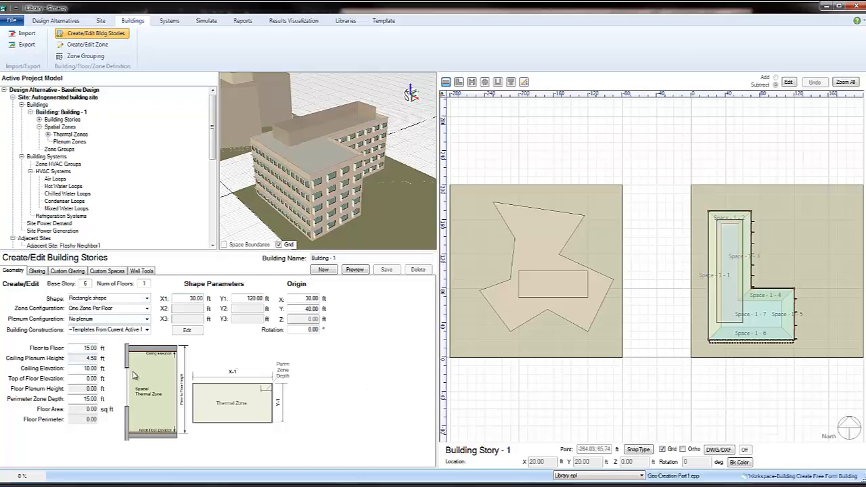
Step: Preview the rooftop block, name the building "Building - Pent1" and save it
left_click(356, 270)
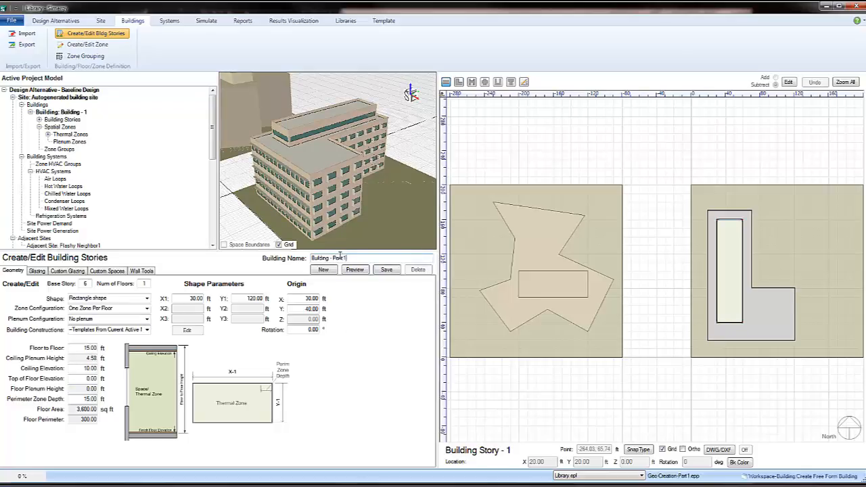
left_click(392, 271)
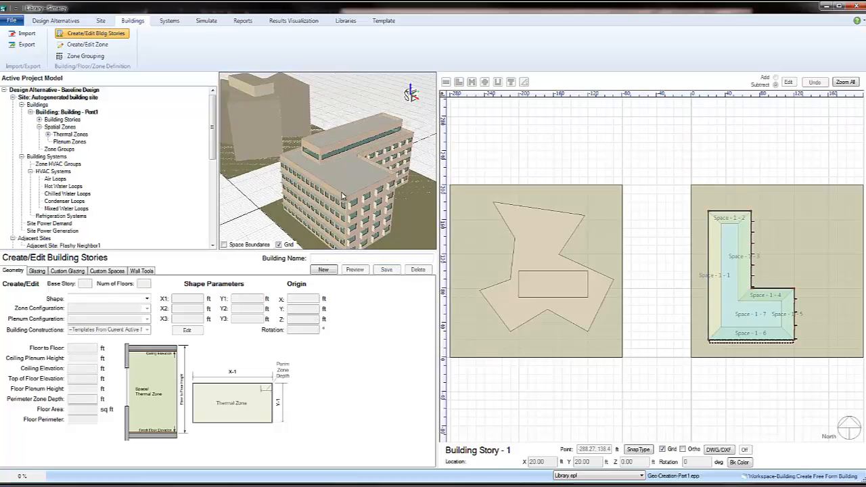
Step: Examine the occupied spaces of Building Story - 2 in the project model and the commands available for Space - 2 - 2
scroll(344, 198, "down", 3)
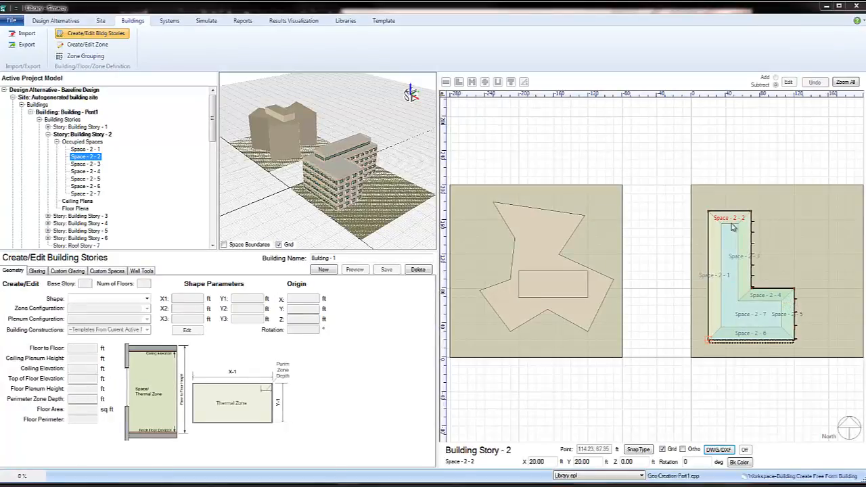
right_click(79, 158)
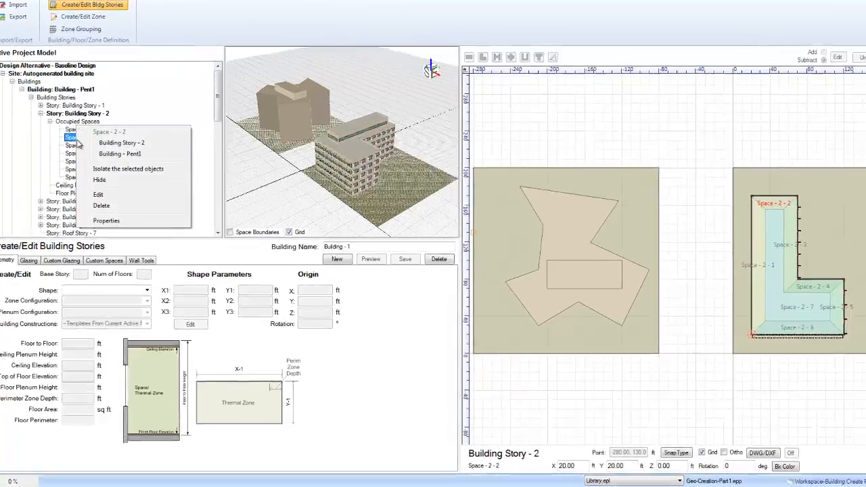
left_click(255, 239)
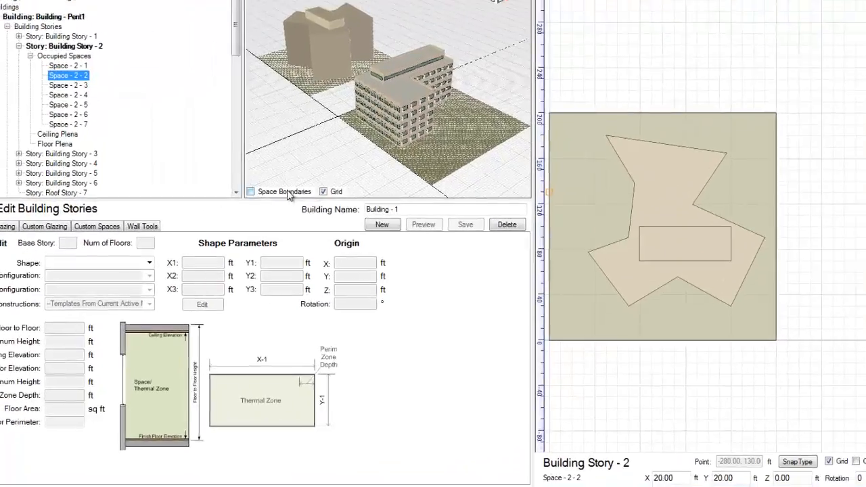